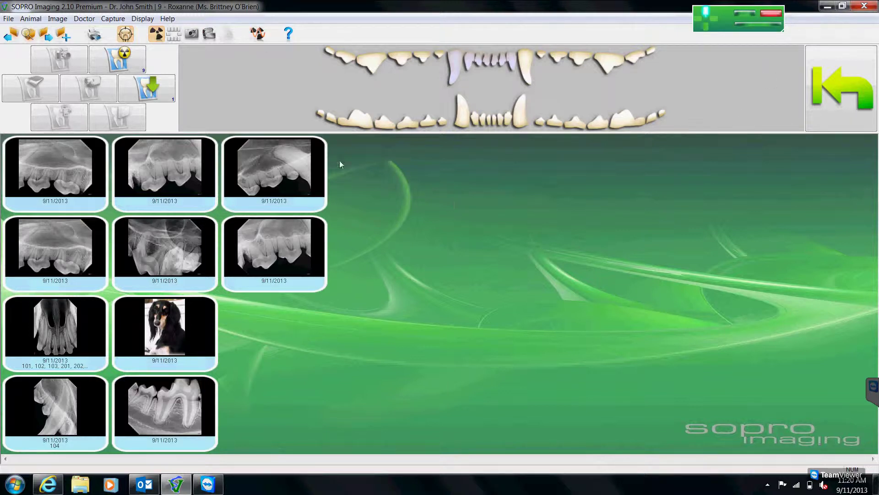
Create a new full mouth series for the animal using the predefined FMS2_01 layout.
left_click(177, 39)
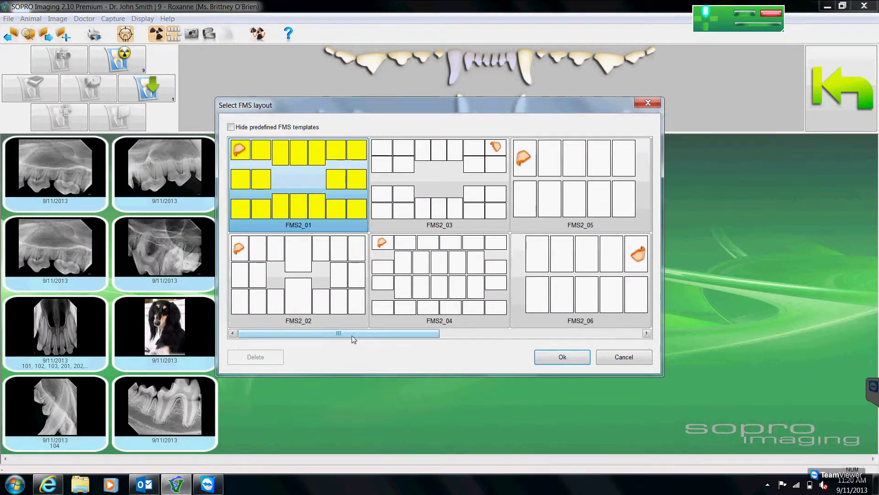
mouse_move(353, 337)
left_mouse_down()
mouse_move(433, 327)
mouse_move(544, 333)
mouse_move(422, 333)
mouse_move(361, 351)
left_mouse_up()
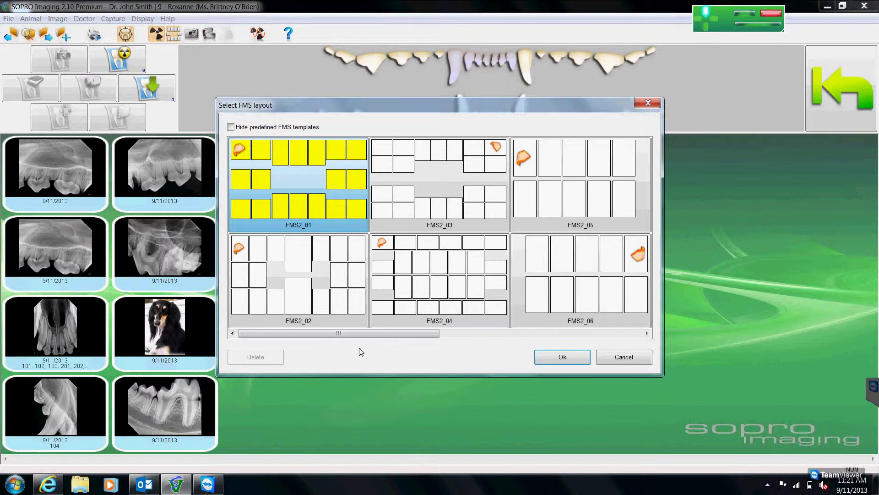
double_click(307, 172)
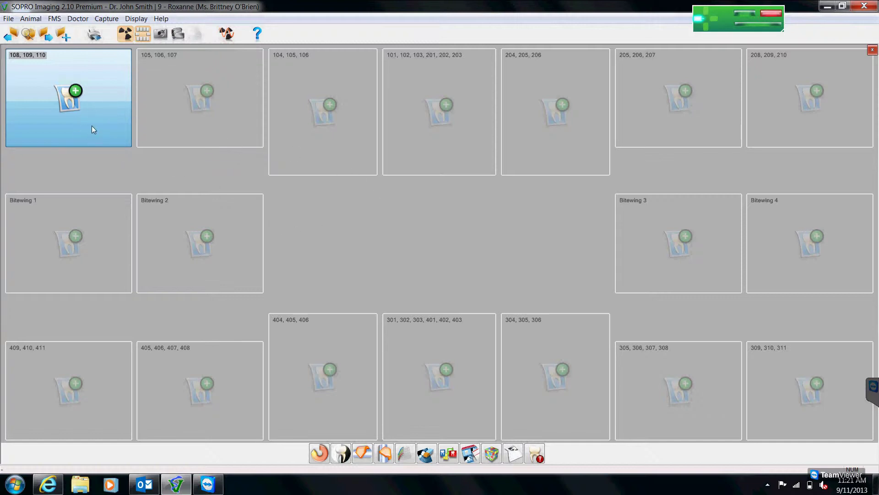
Fill the series automatically with the animal's existing X-rays and check the images available for the 101, 102, 103, 201, 202, 203 box.
left_click(155, 124)
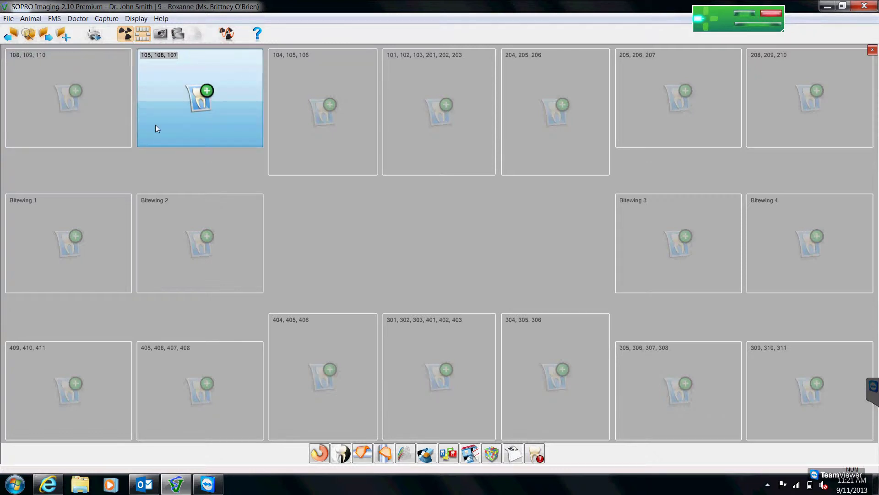
left_click(290, 106)
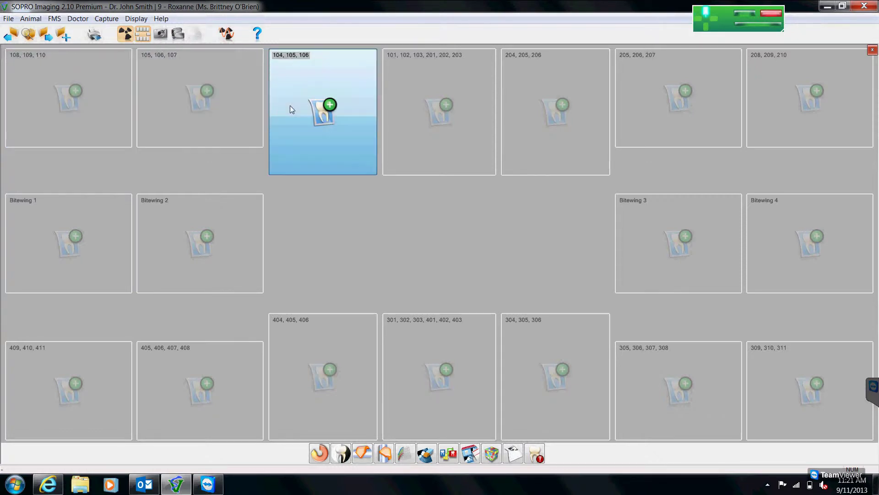
left_click(409, 108)
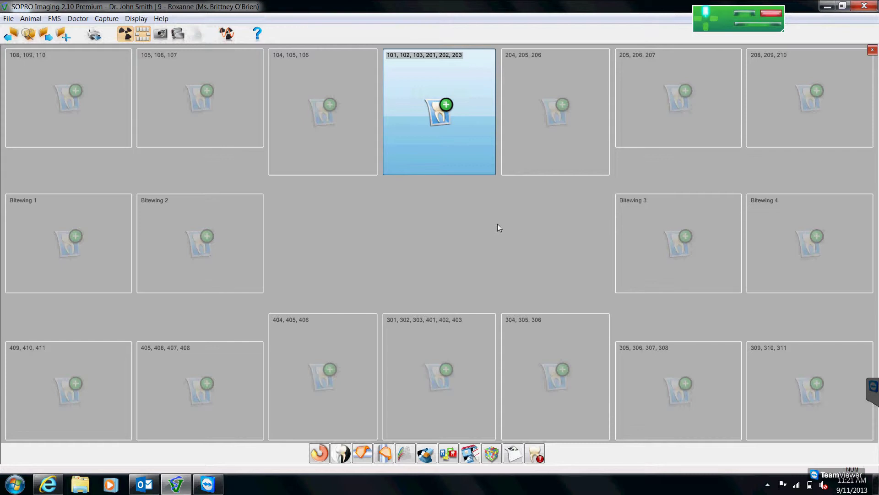
left_click(341, 131)
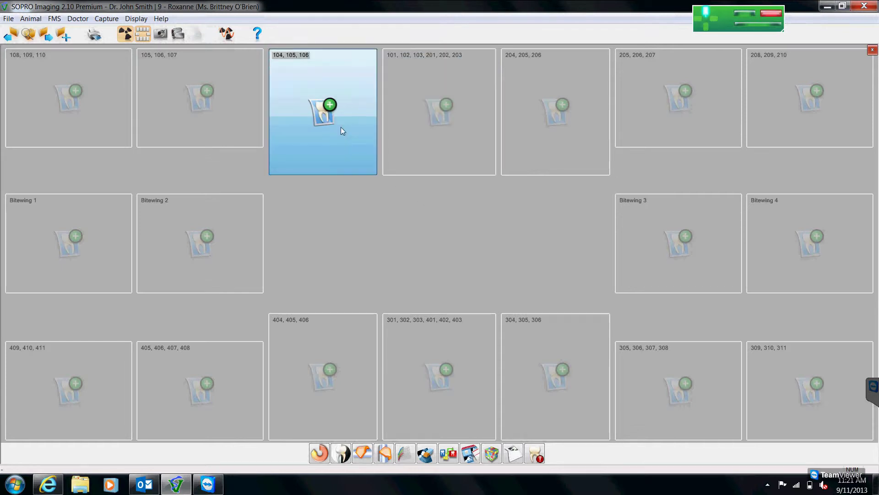
left_click(493, 459)
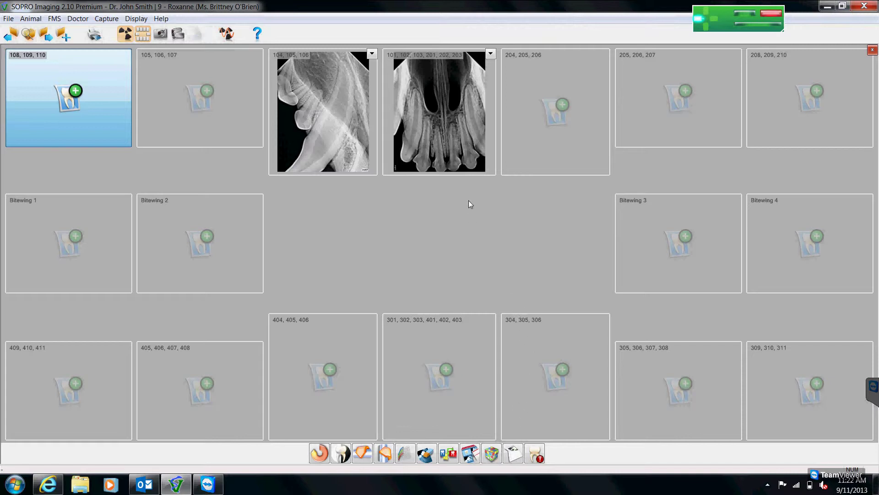
left_click(490, 54)
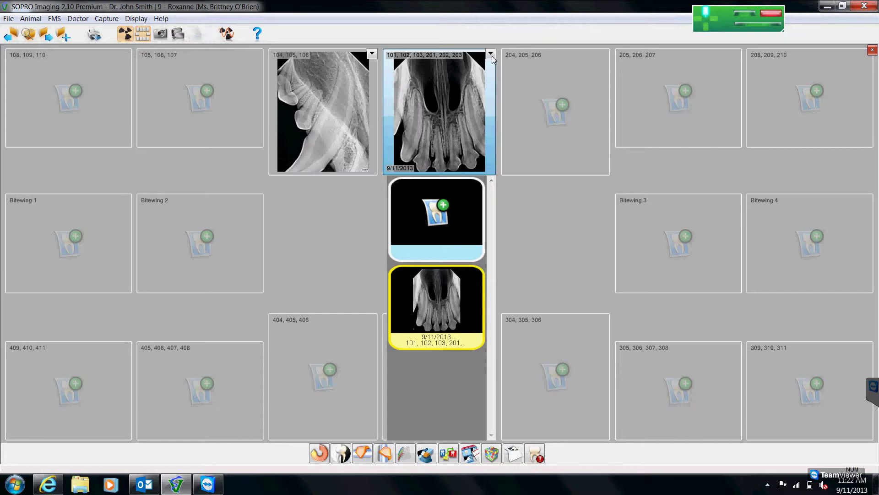
left_click(492, 56)
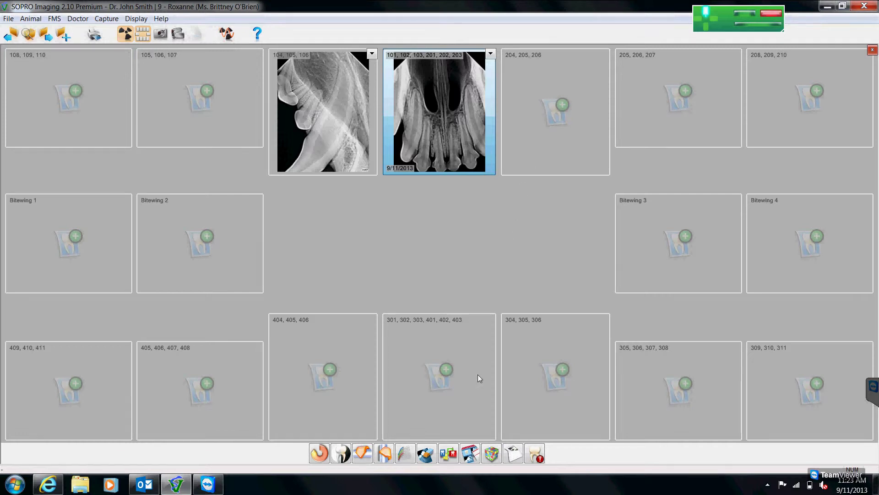
Start editing the layout and reverse the upper row's numbering so it runs from 1 at box 208, 209, 210 to 7 at 108, 109, 110.
left_click(450, 458)
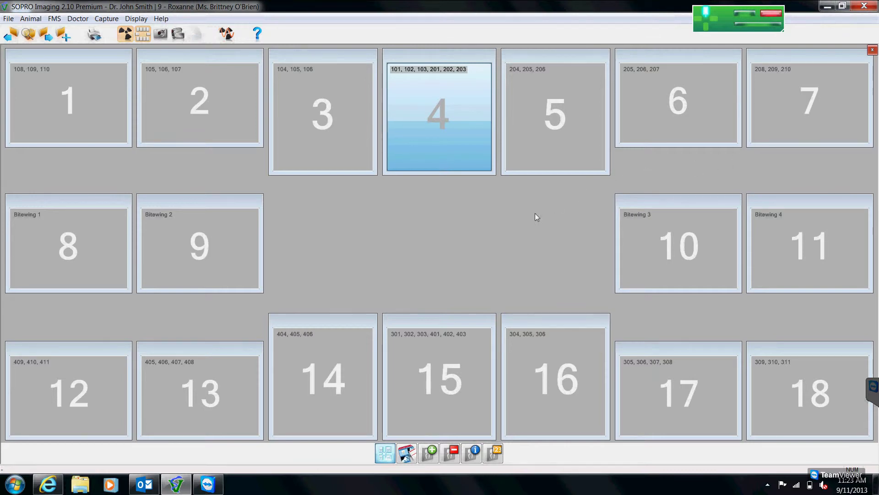
left_click(494, 452)
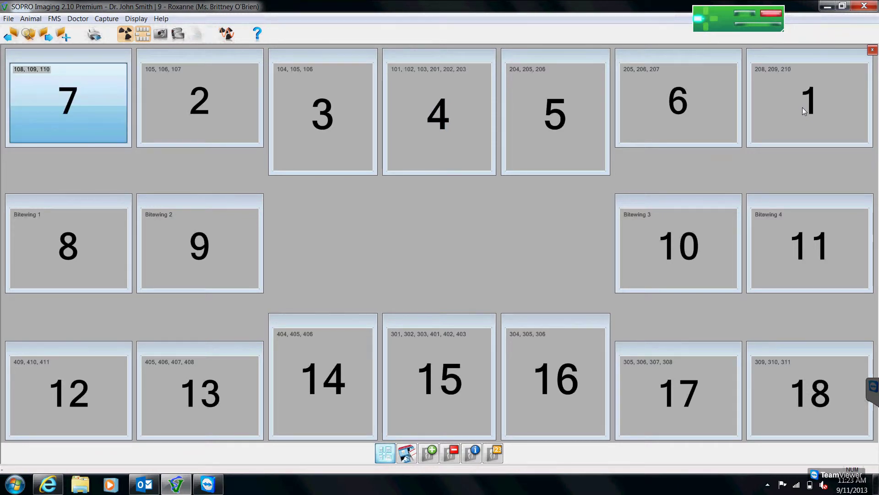
left_click(729, 119)
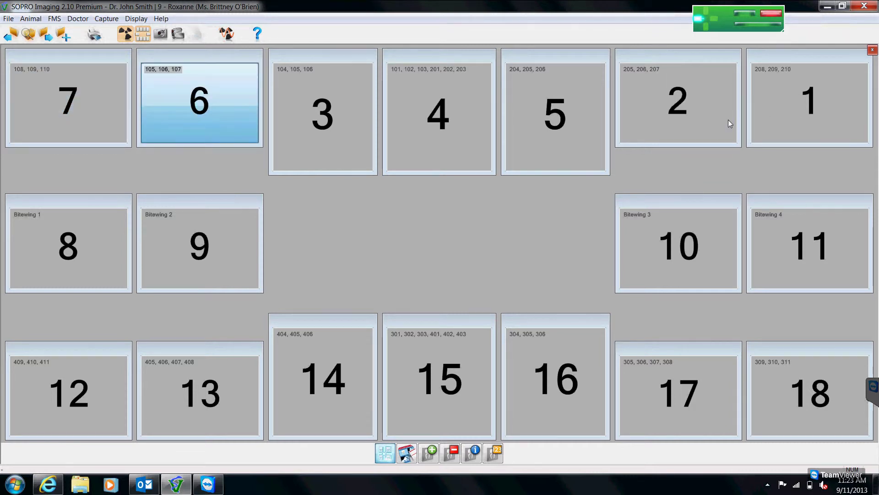
left_click(581, 134)
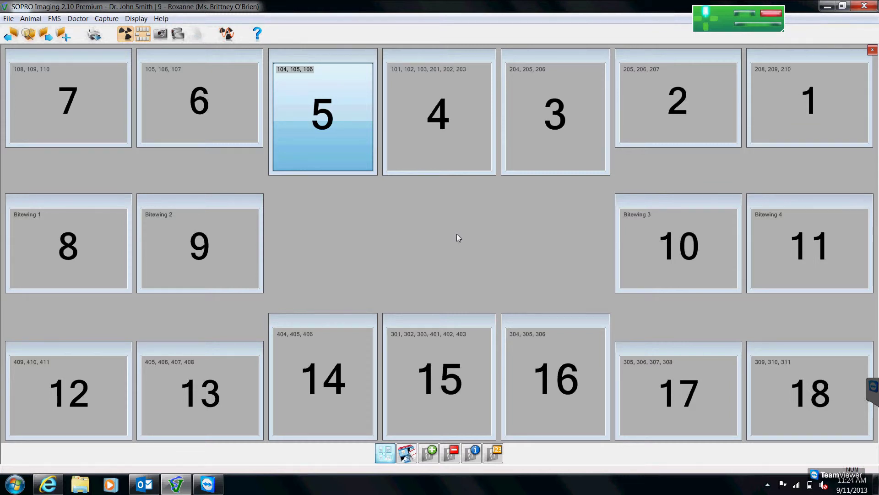
left_click(494, 453)
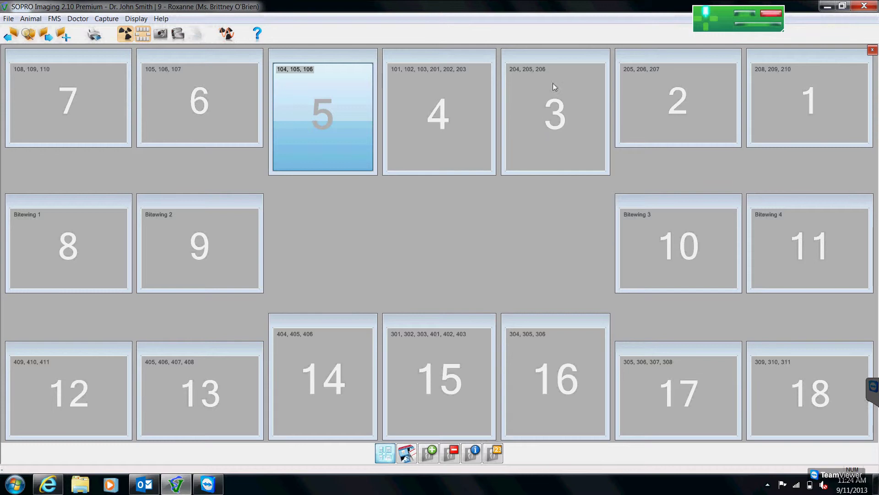
Remove teeth 205 and 206 from the properties of box 3 so that only tooth 204 is assigned.
left_click(557, 59)
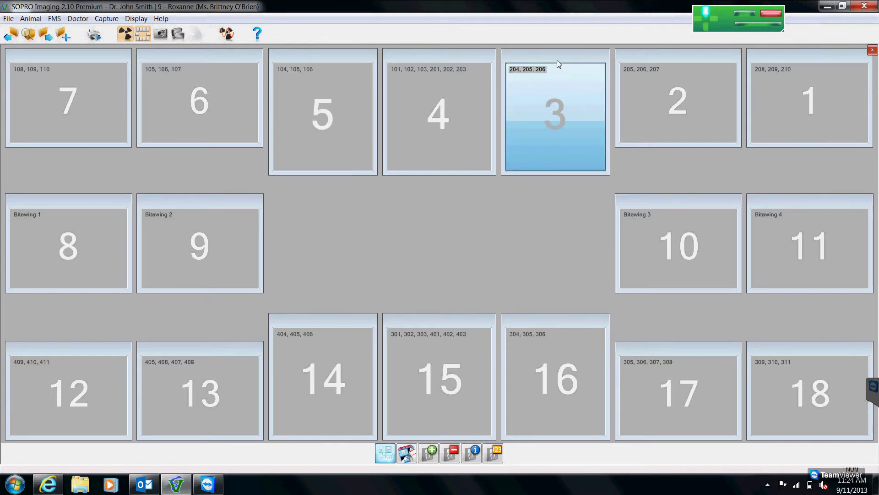
left_click(475, 453)
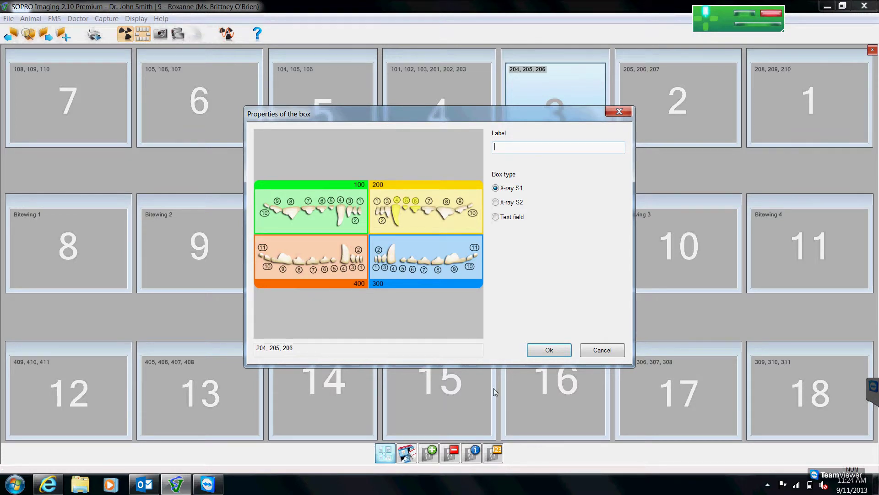
left_click(414, 202)
left_click(408, 199)
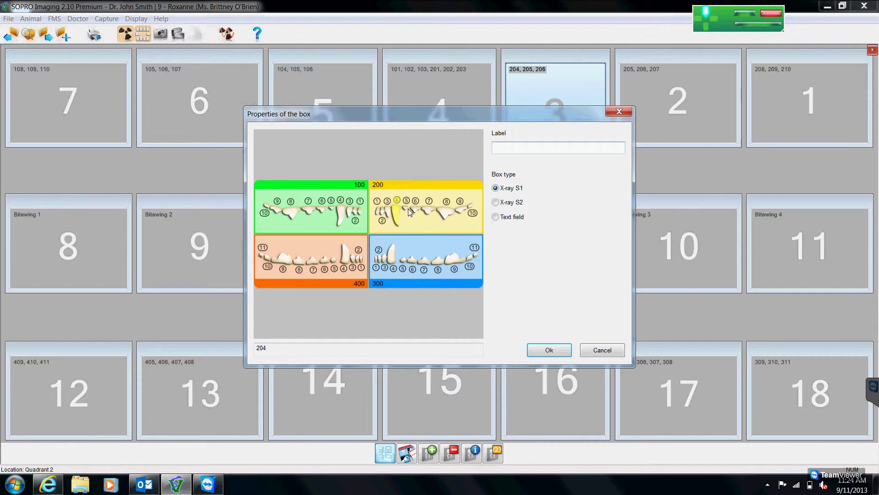
left_click(549, 351)
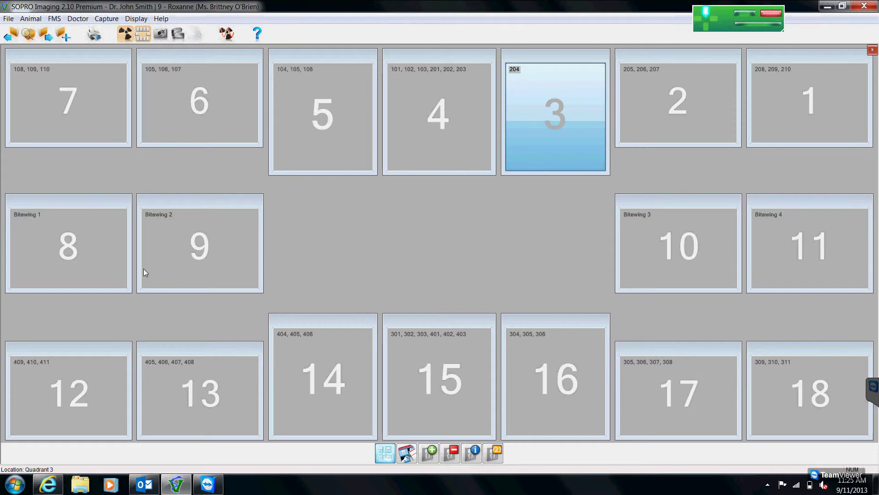
Delete all four bitewing boxes, Bitewing 1 to Bitewing 4, from the layout.
left_click(226, 204)
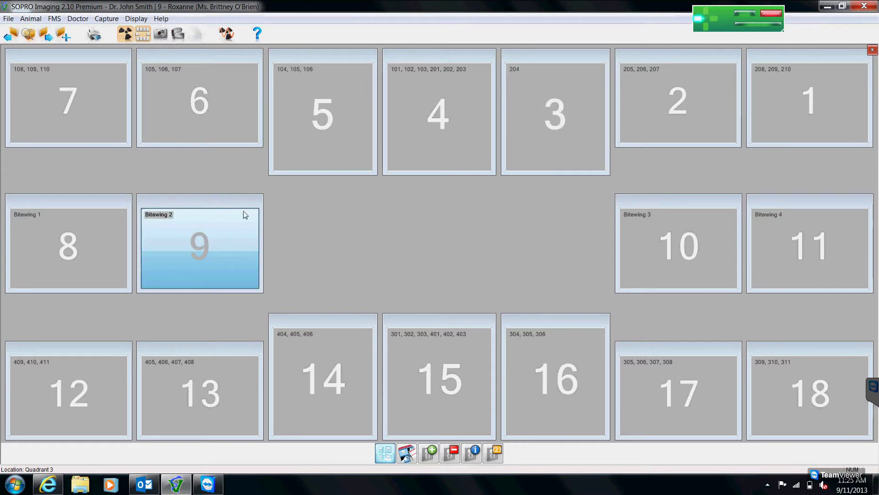
left_click(450, 458)
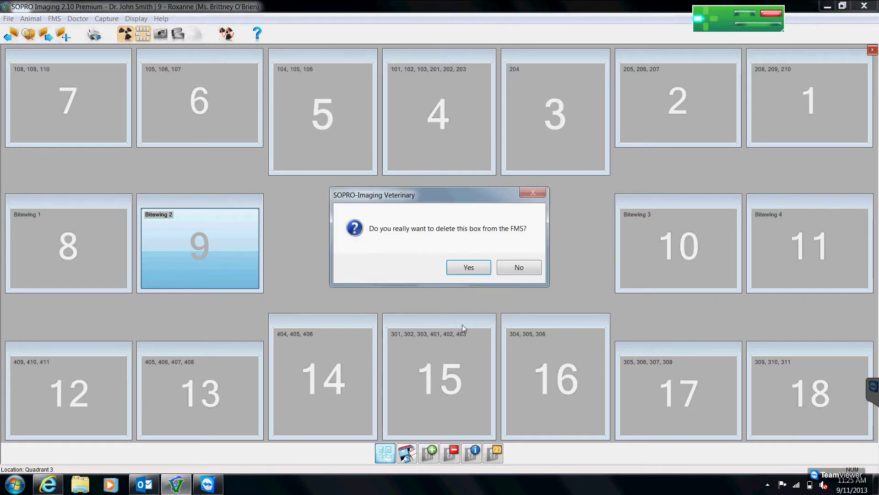
left_click(469, 268)
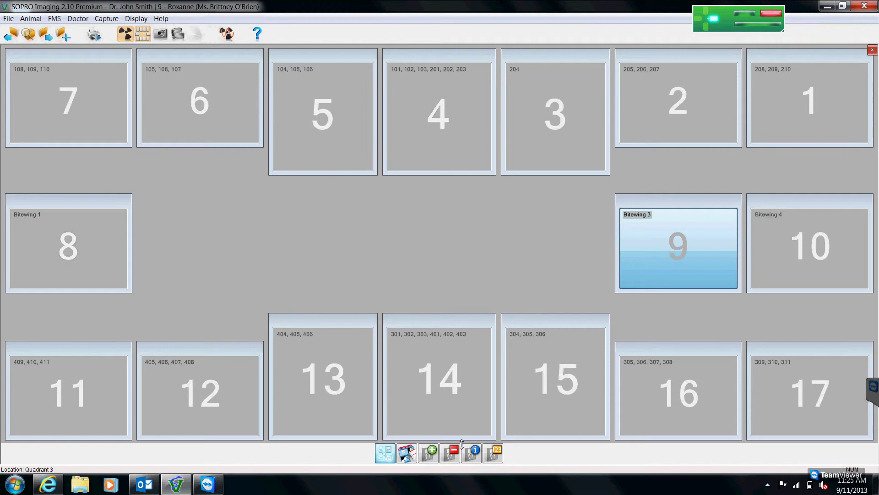
left_click(451, 458)
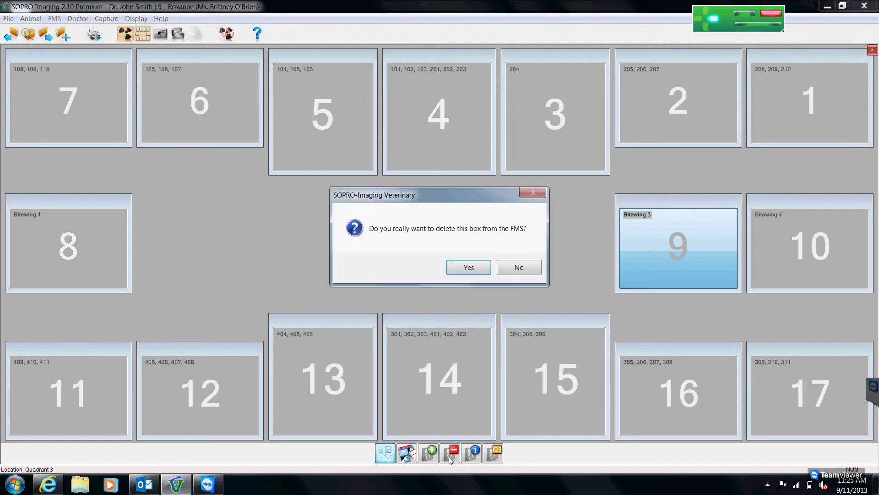
left_click(468, 270)
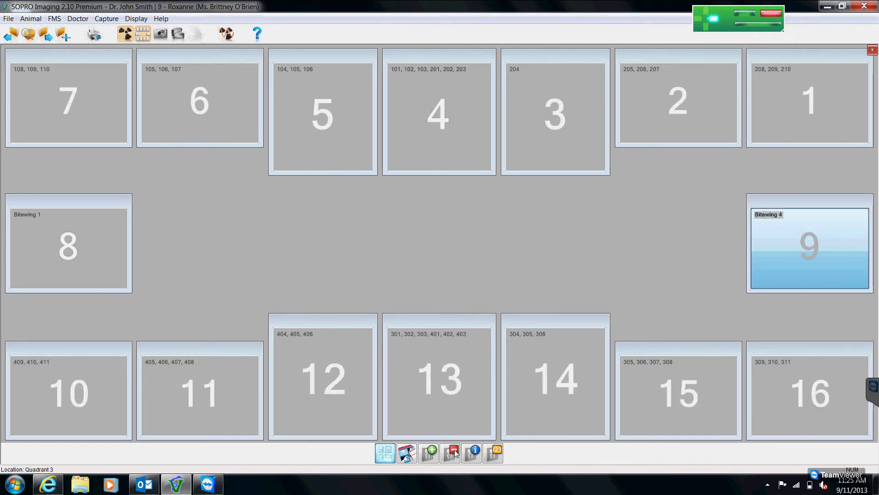
left_click(455, 454)
left_click(467, 269)
left_click(91, 200)
left_click(449, 455)
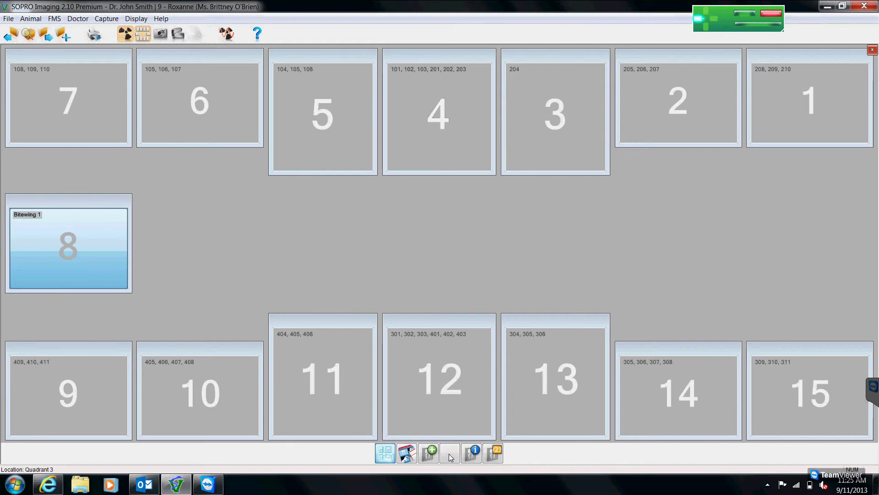
left_click(467, 270)
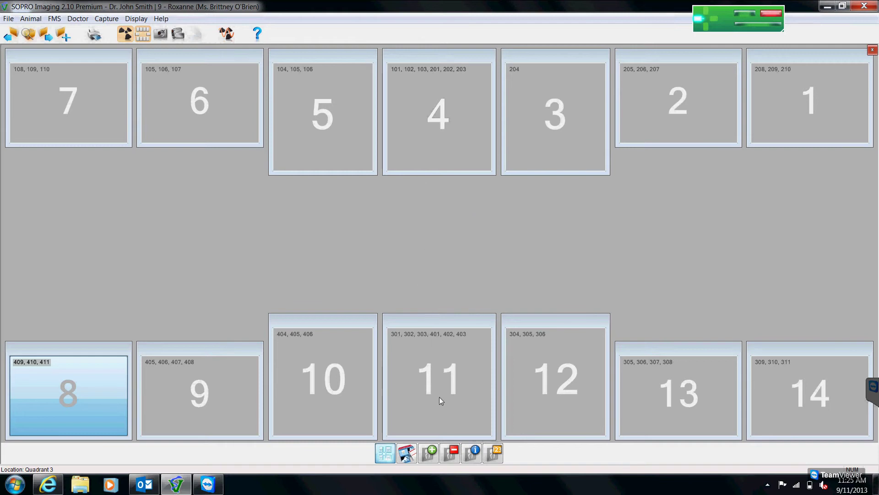
Add a new box, centre it between the upper and lower rows, and resize it to match the width of box 4.
left_click(430, 455)
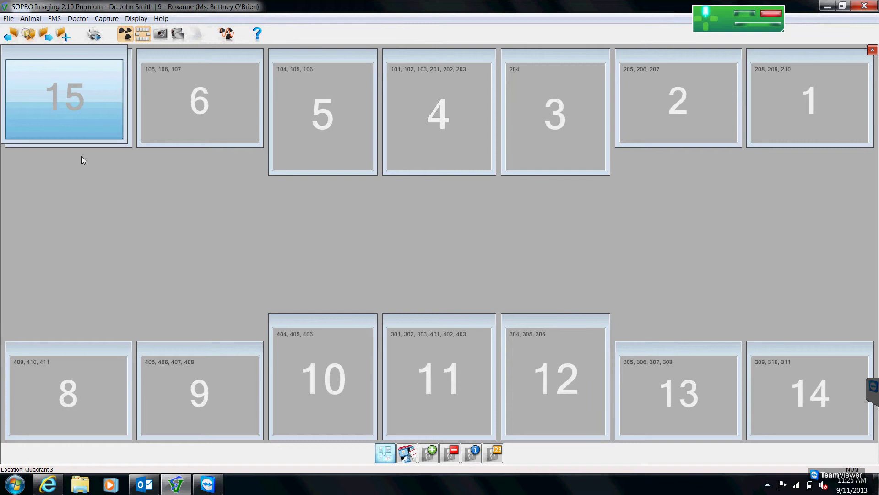
left_click_drag(64, 56, 438, 188)
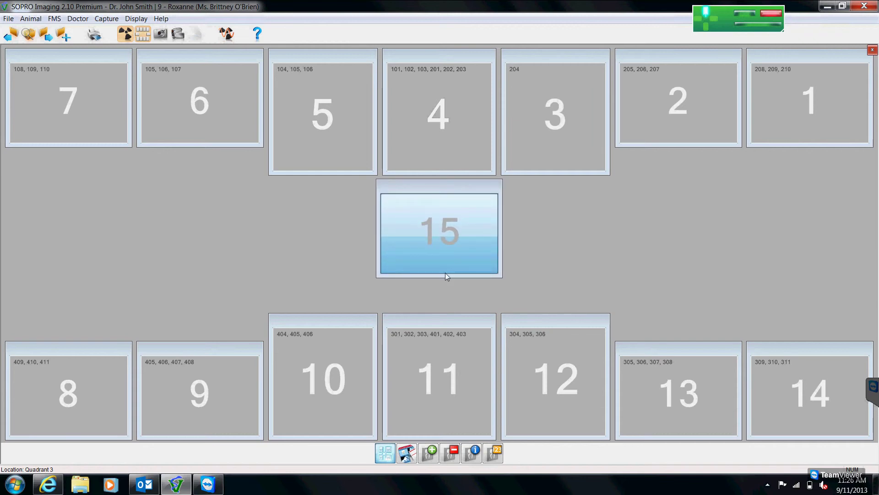
left_click_drag(447, 279, 447, 312)
left_click_drag(507, 245, 496, 244)
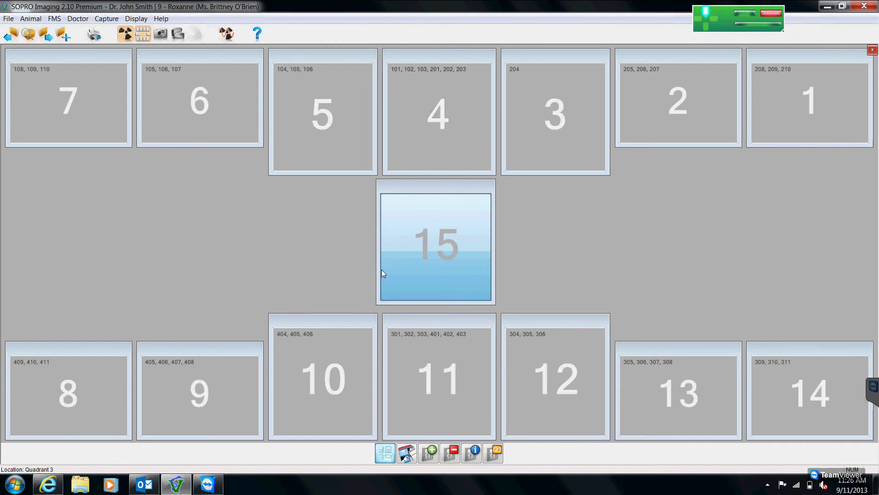
left_click_drag(381, 271, 388, 271)
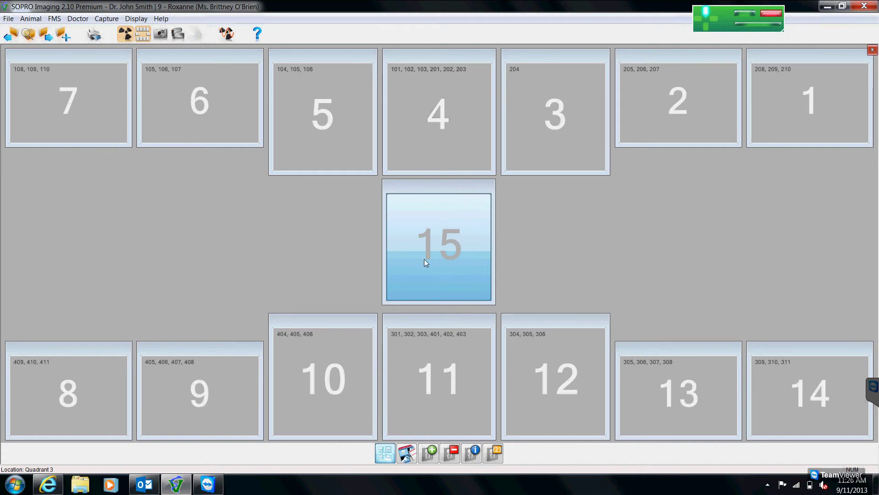
Assign teeth 101, 102, 103, 201, 202 and 203 to the new centre box.
left_click(473, 454)
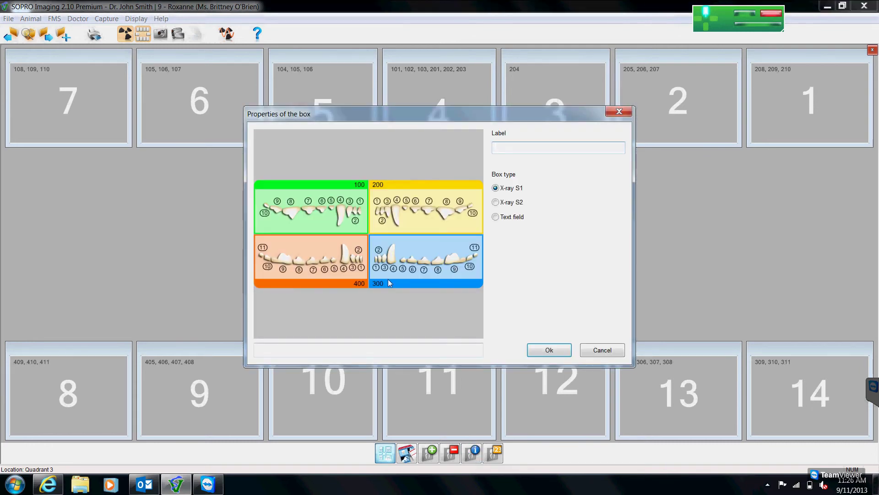
left_click(353, 216)
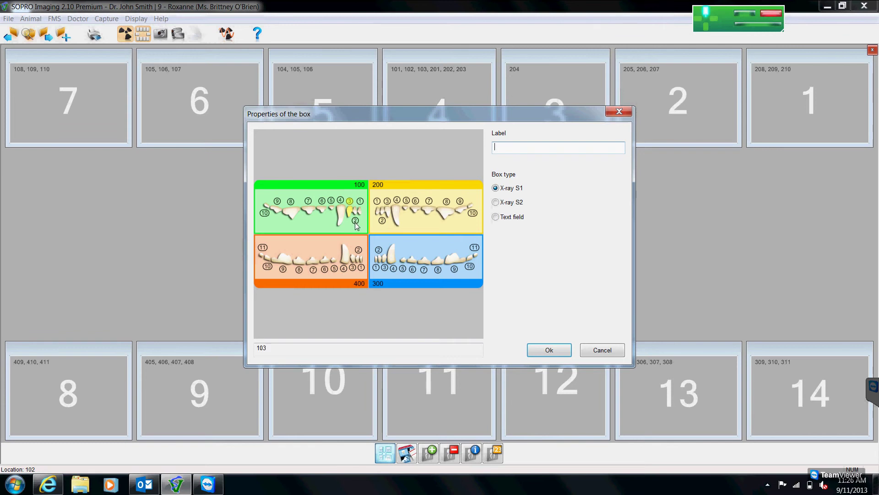
left_click(355, 218)
left_click(362, 201)
left_click(376, 209)
left_click(382, 219)
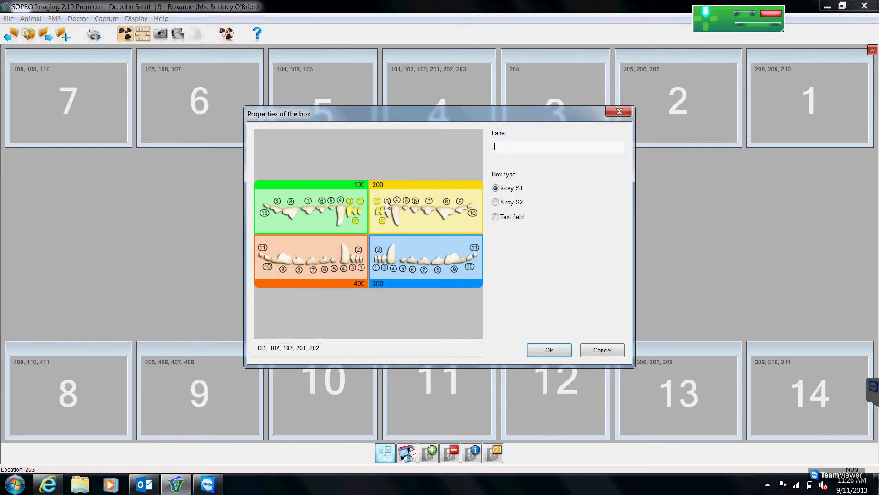
left_click(387, 204)
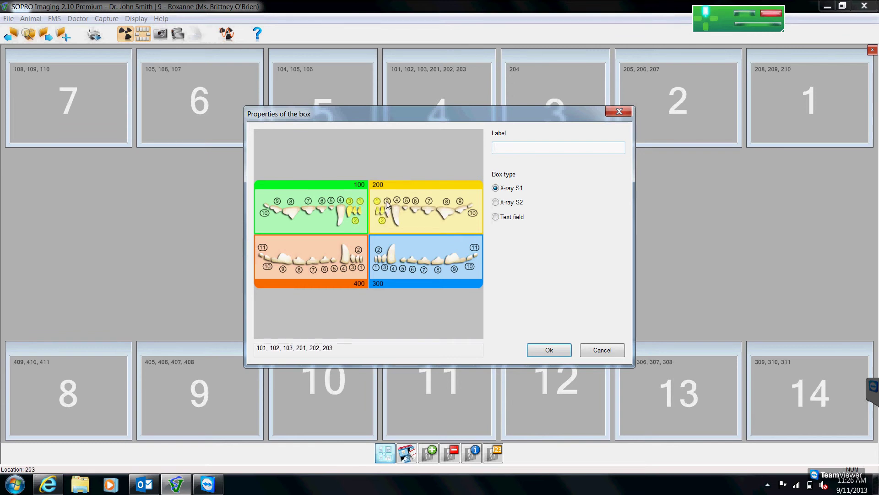
left_click(536, 355)
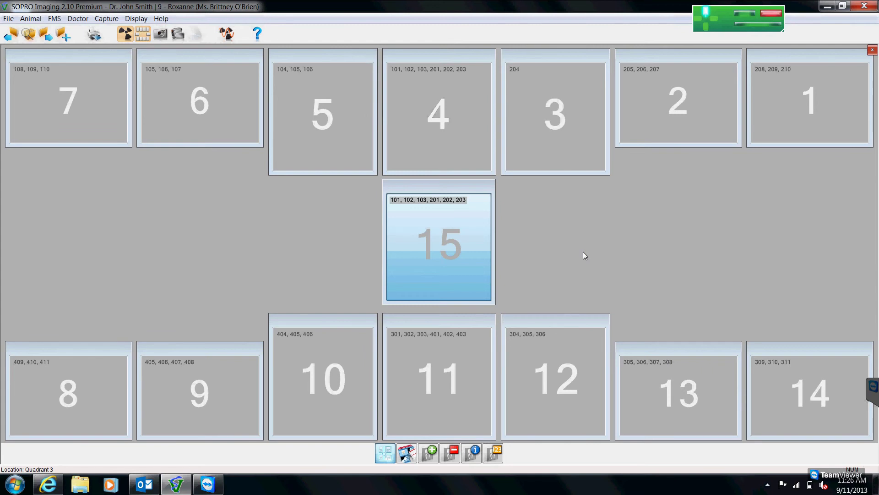
Close the layout editing and save the series as an FMS model named "Standard K-9".
left_click(872, 51)
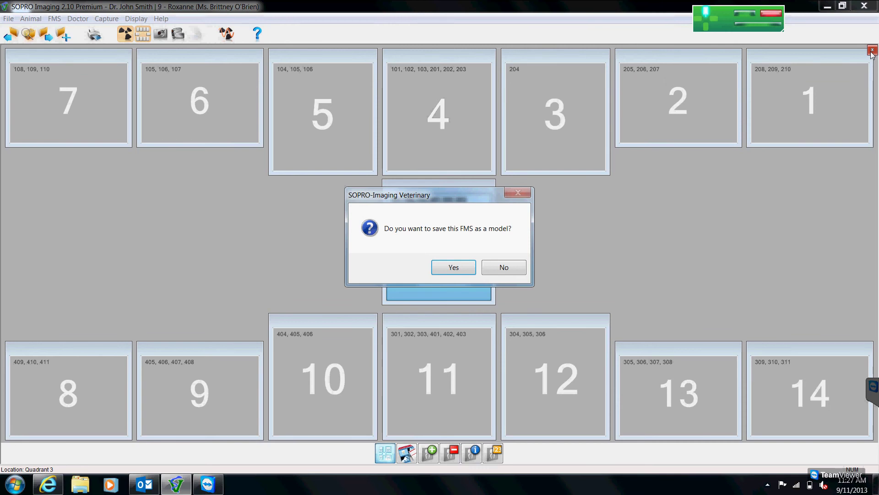
left_click(453, 269)
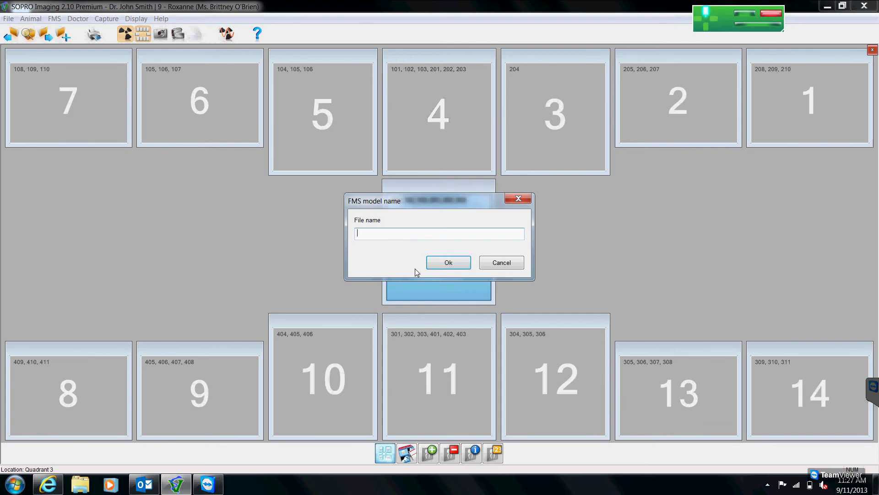
type("Standard K-9")
left_click(445, 264)
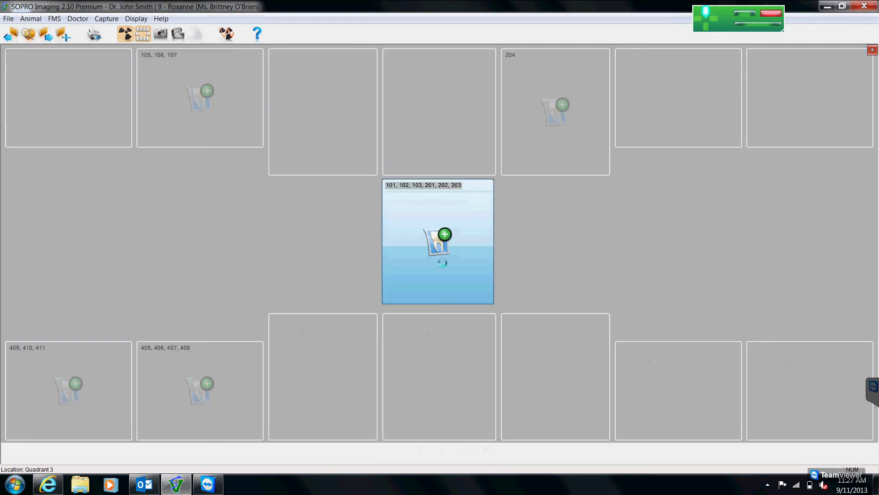